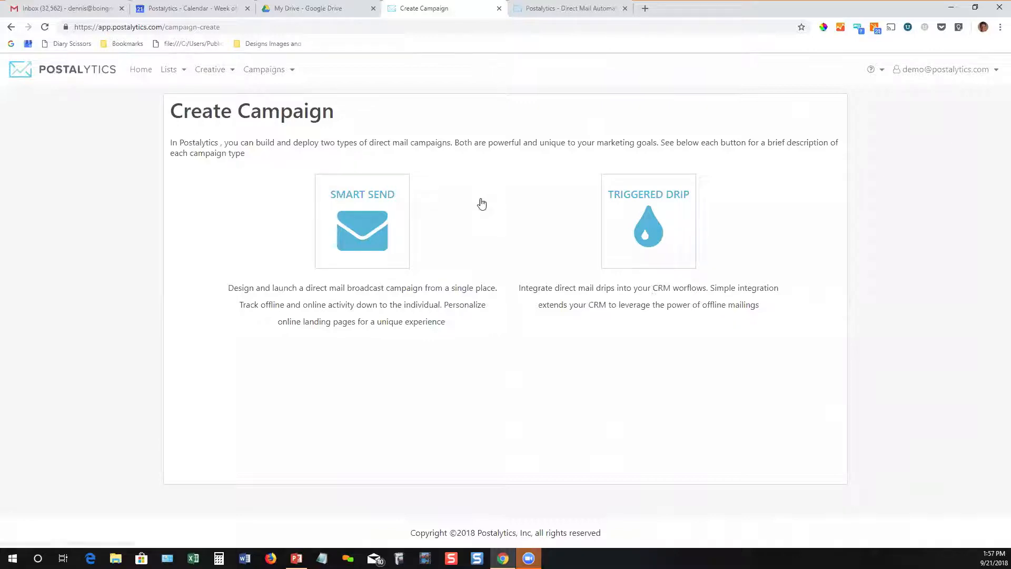
Start a Smart Send campaign, name it Test Campaign, and continue with the prefilled return address.
click(368, 224)
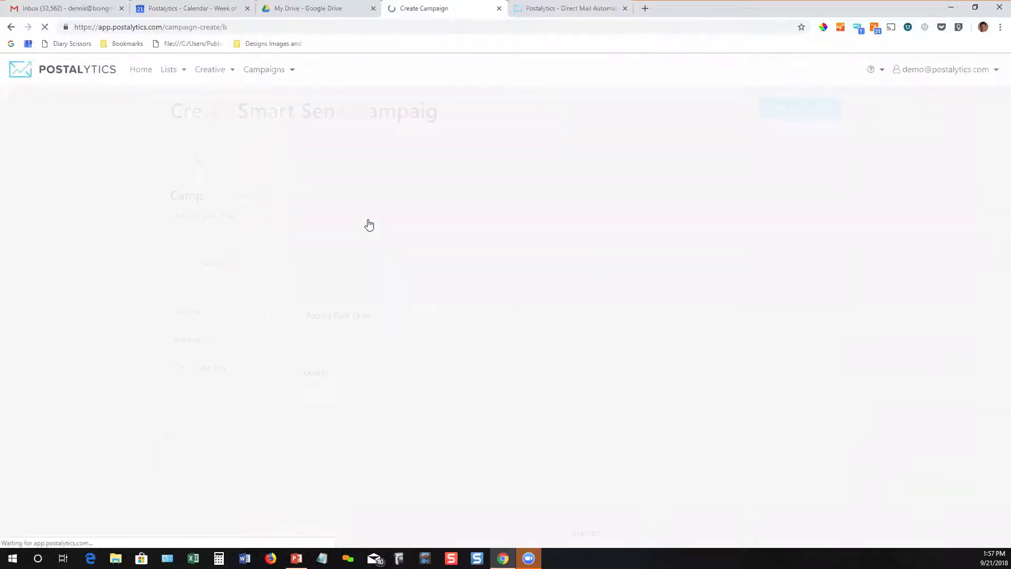
click(340, 228)
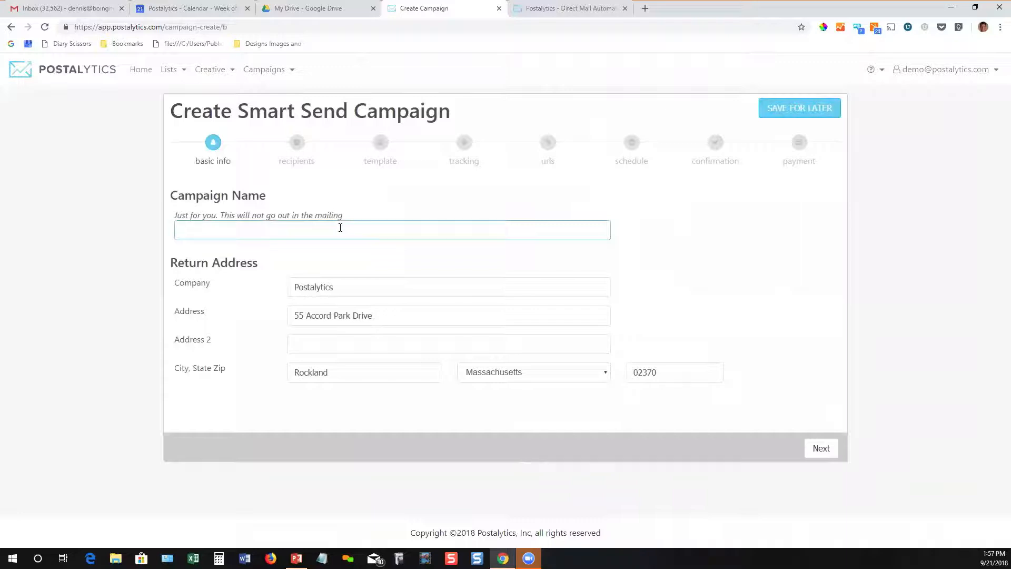
text(Test Camap)
key(BackSpace)
text(paign)
click(817, 449)
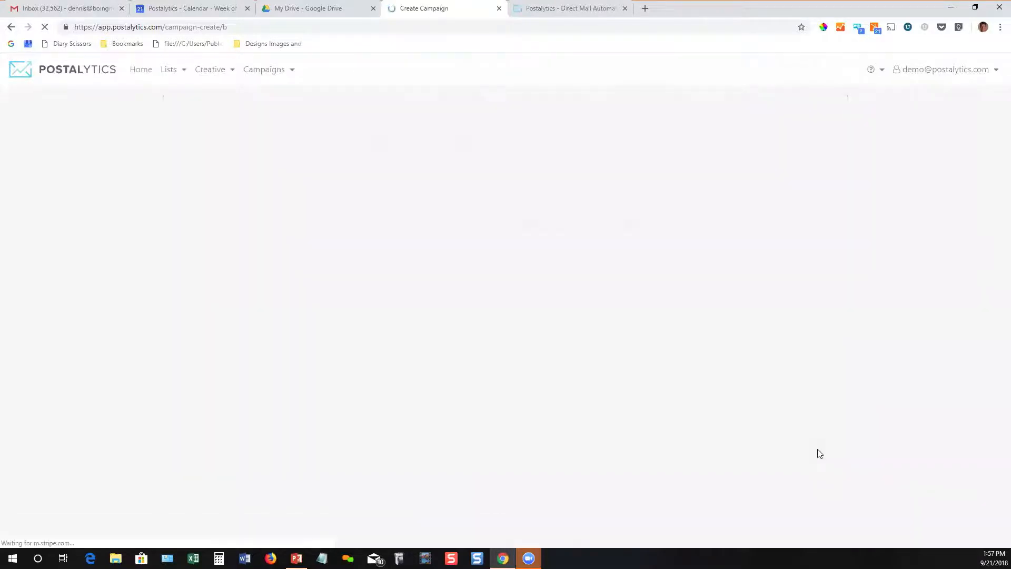
Choose Test List (HubSpot) as the recipients and the 6x11 rescue dogs postcard, New Template (8/6/2018 4:39 PM), as the template.
click(357, 259)
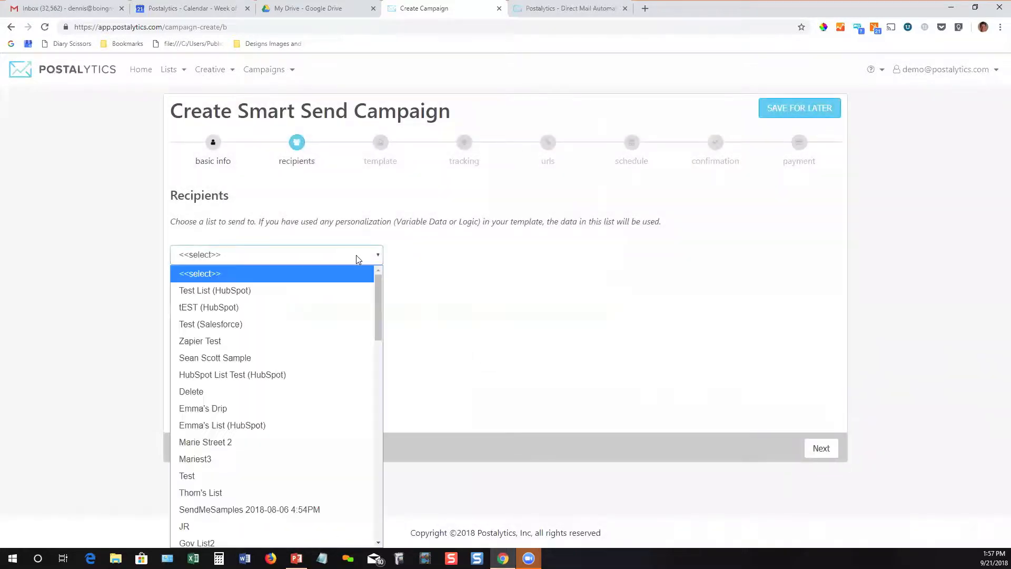
click(340, 290)
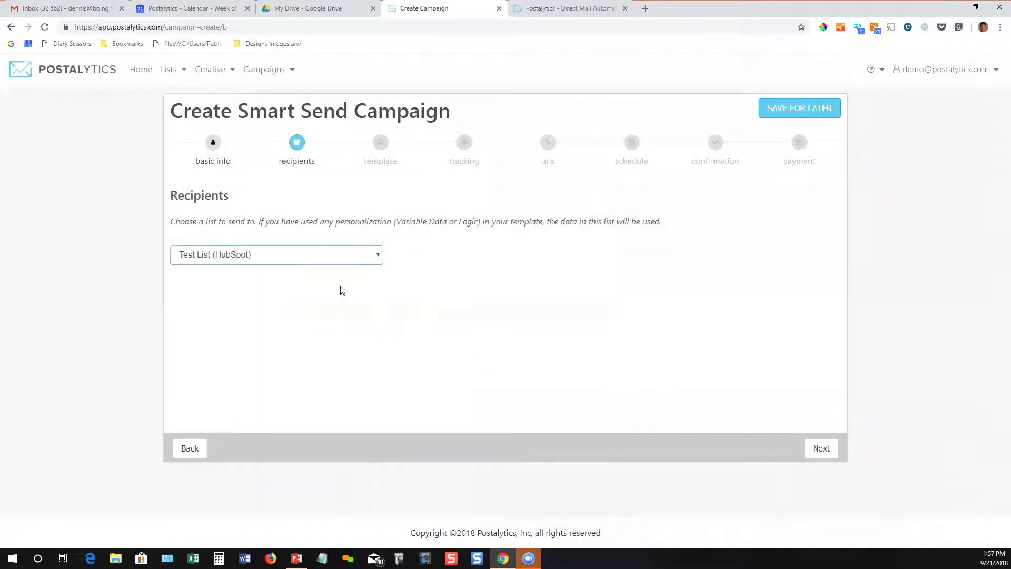
click(819, 449)
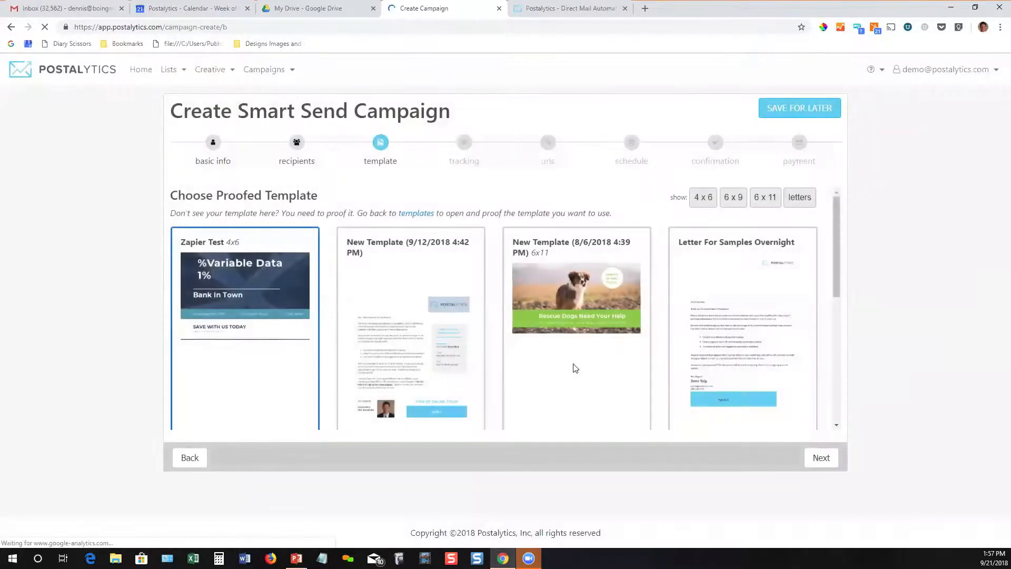
click(558, 309)
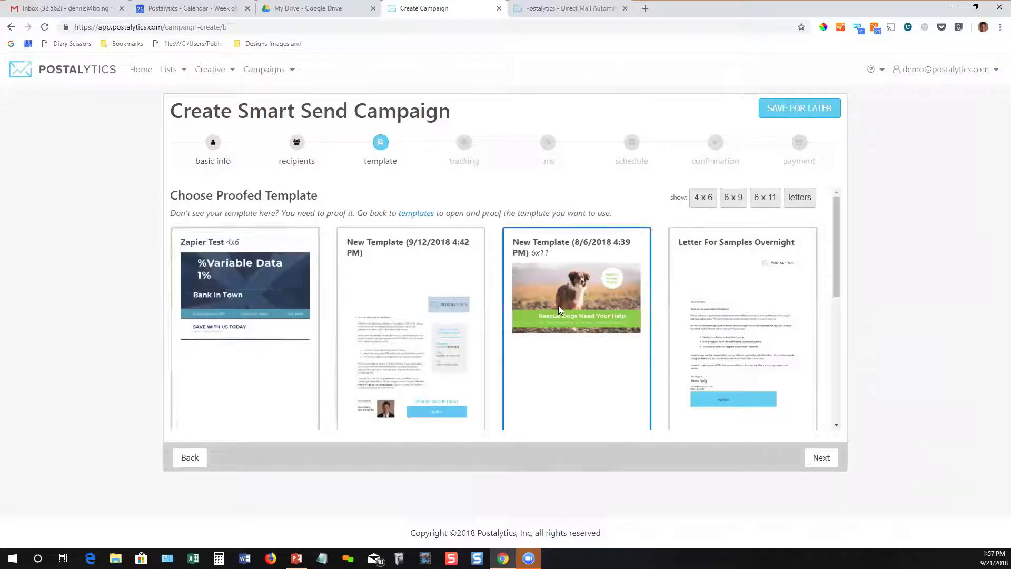
click(820, 457)
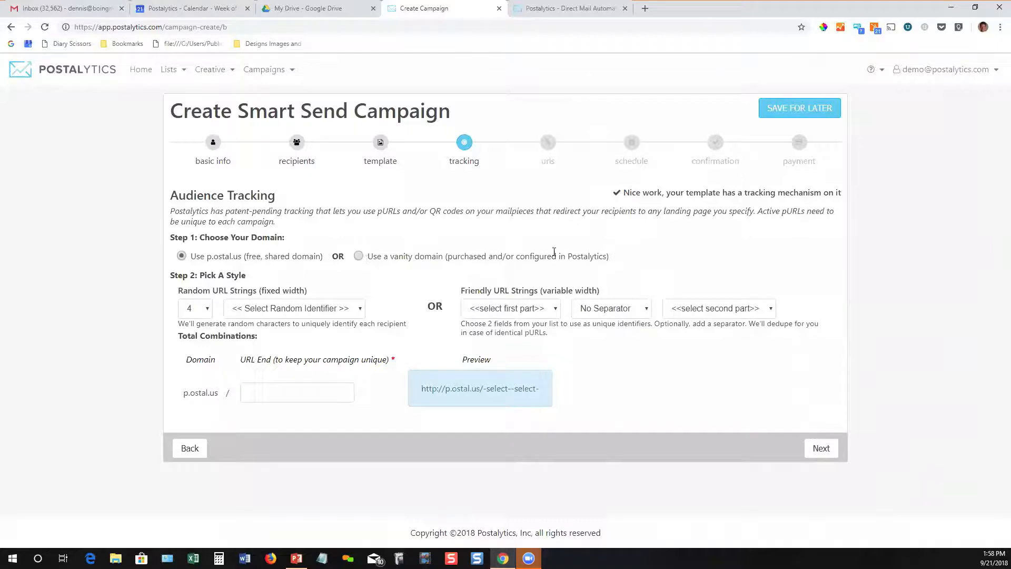
Try the random letters and numbers identifier as the style for the tracking URLs.
click(927, 77)
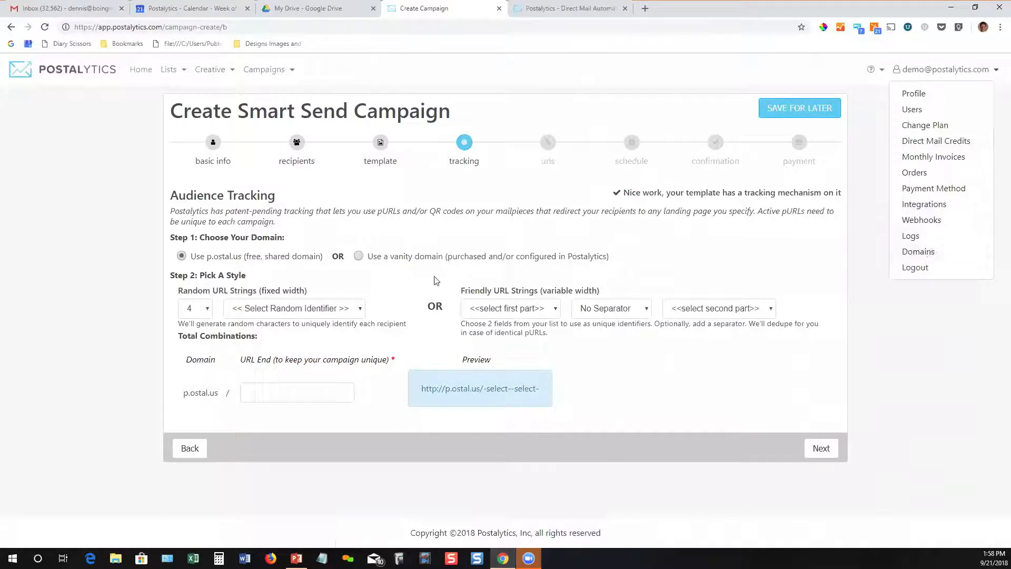
click(335, 313)
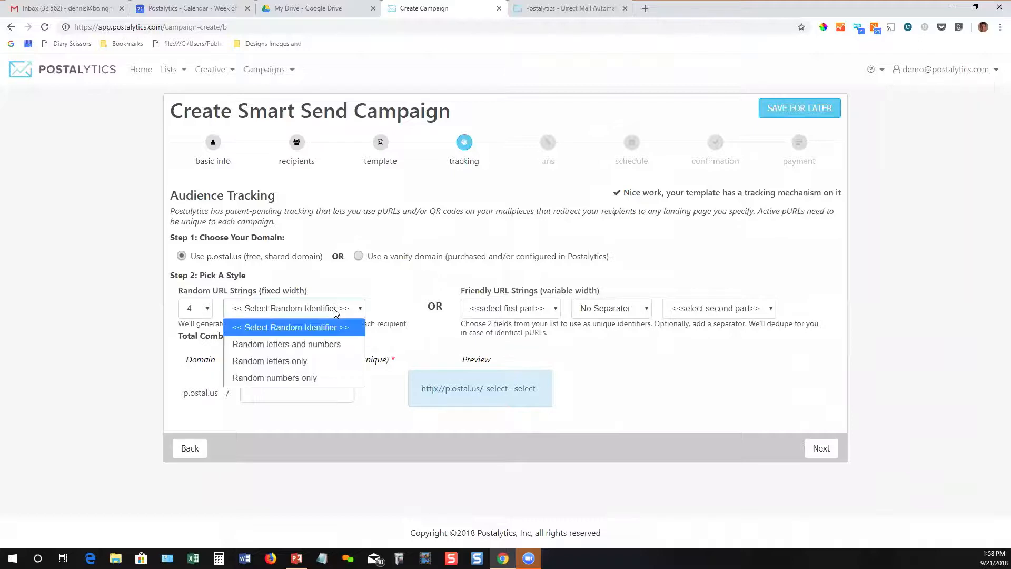
click(321, 345)
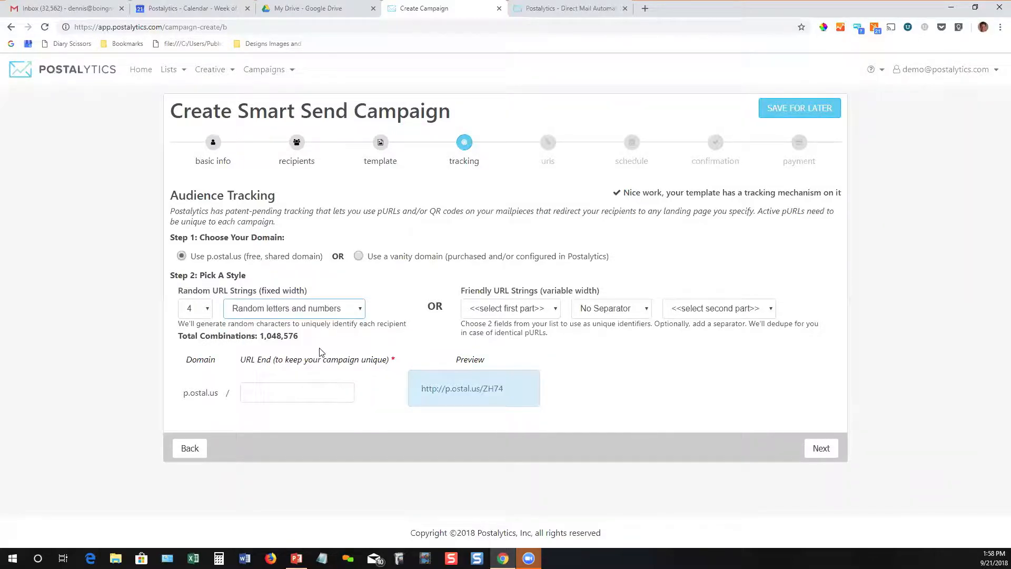
Build friendly tracking URLs from firstname and lastname without a separator, set the URL end to test, and continue.
click(507, 312)
click(502, 343)
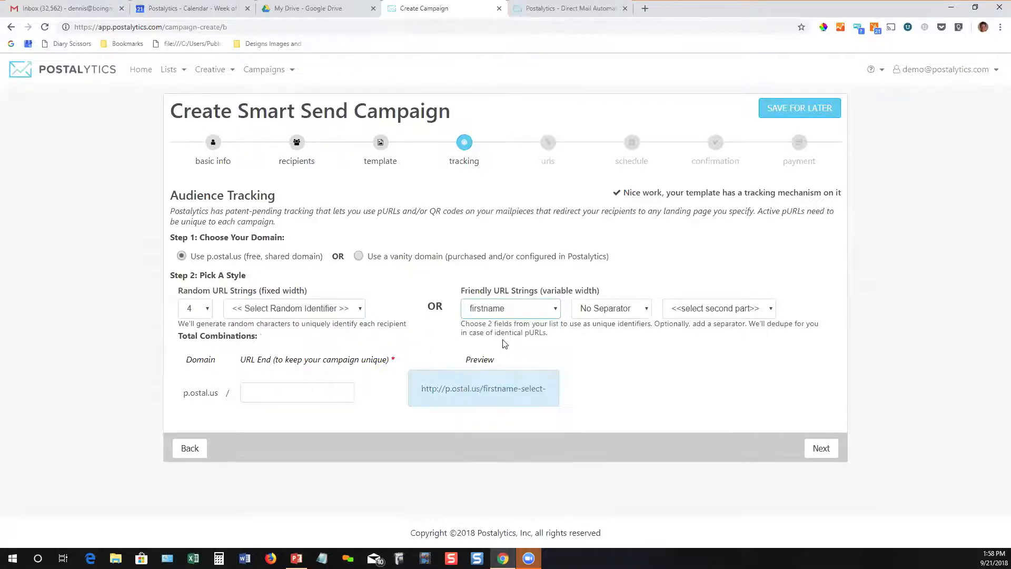
click(728, 311)
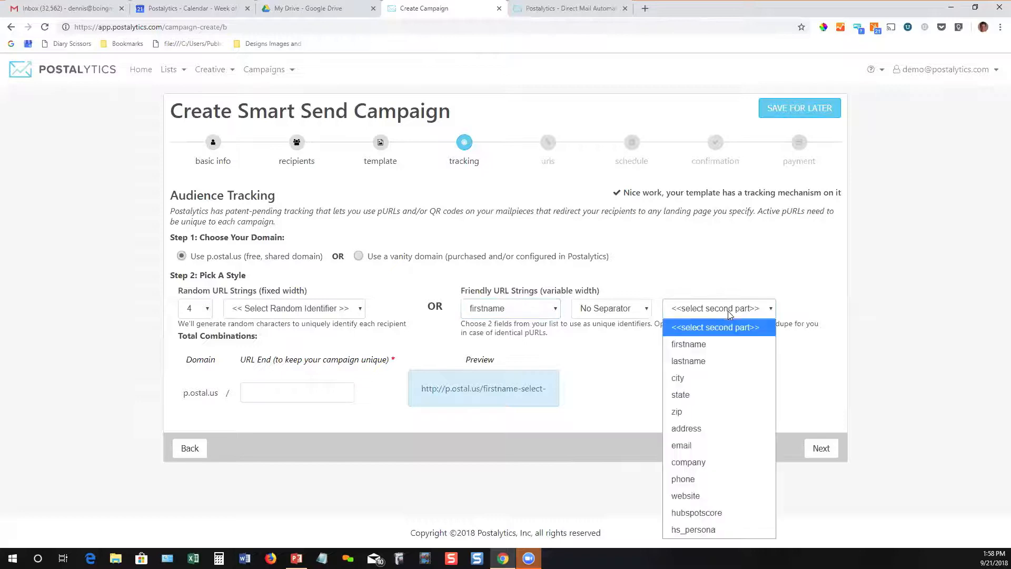
click(716, 358)
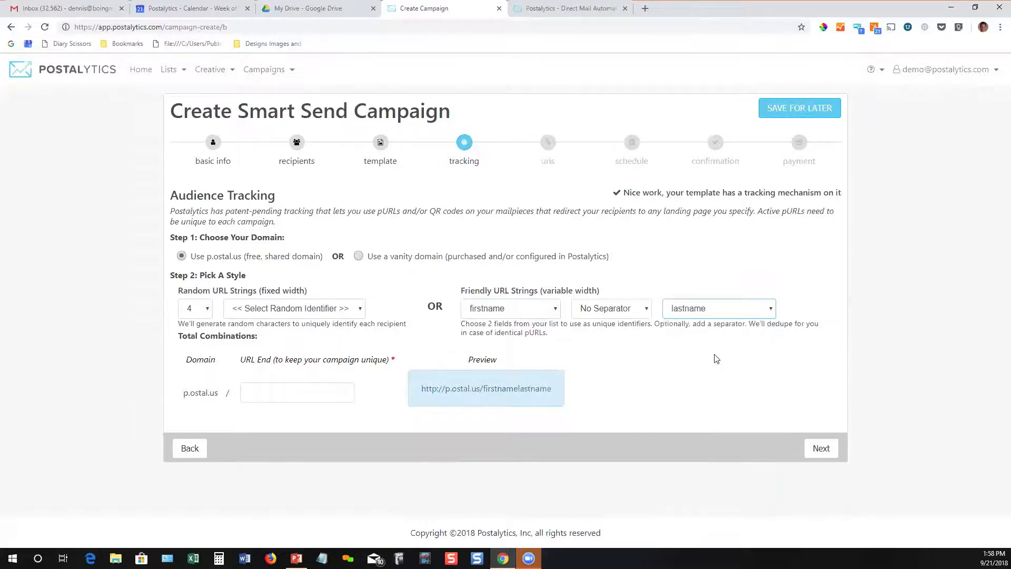
click(311, 390)
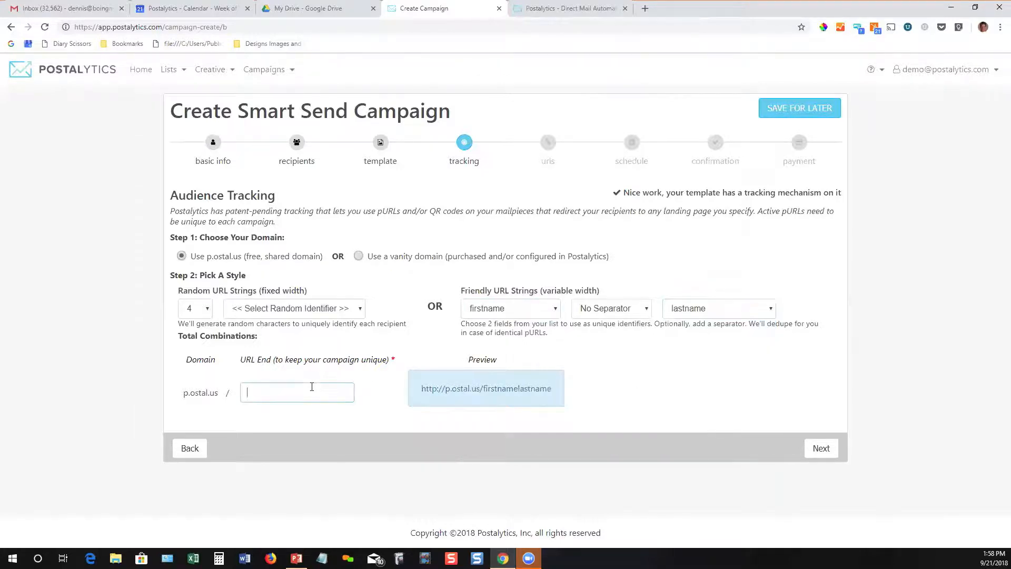
text(test)
click(813, 451)
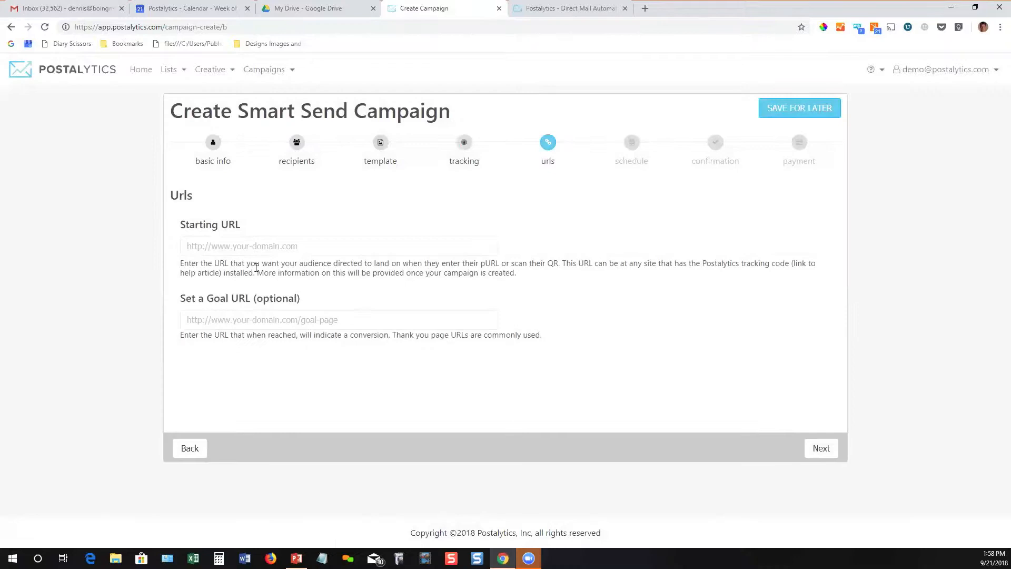
click(198, 251)
text(http)
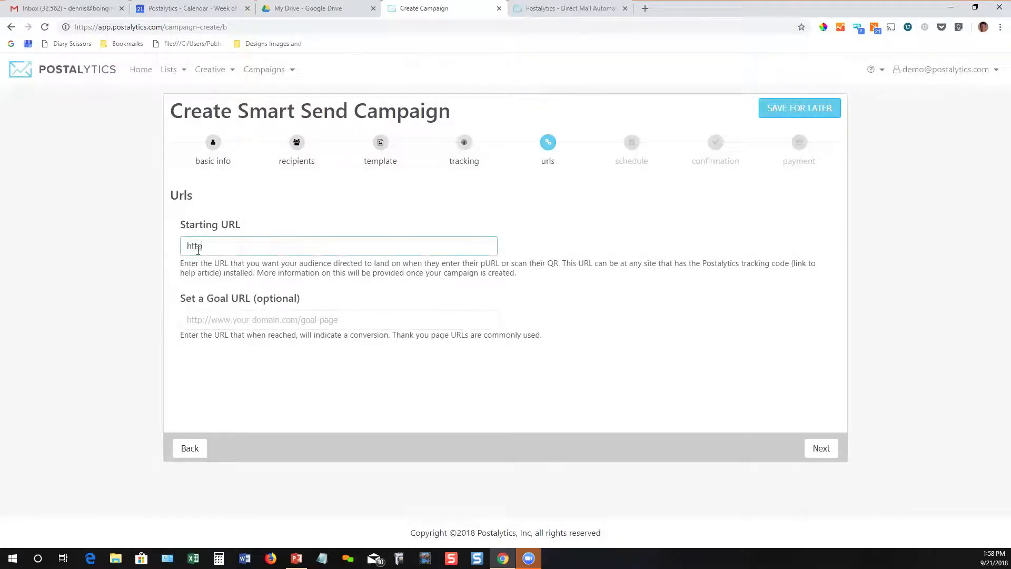
text(s://www.postalytics.com)
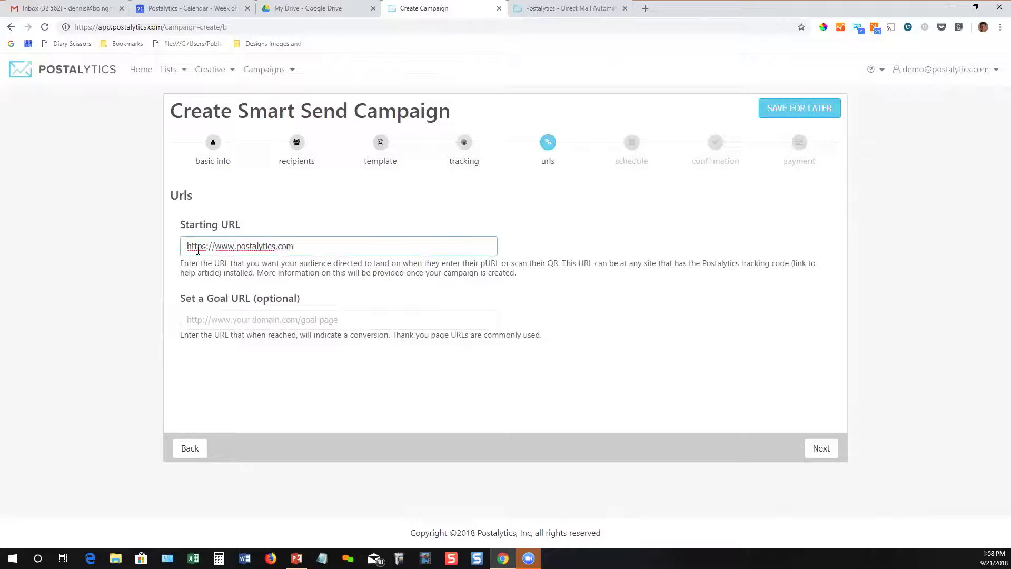
click(255, 379)
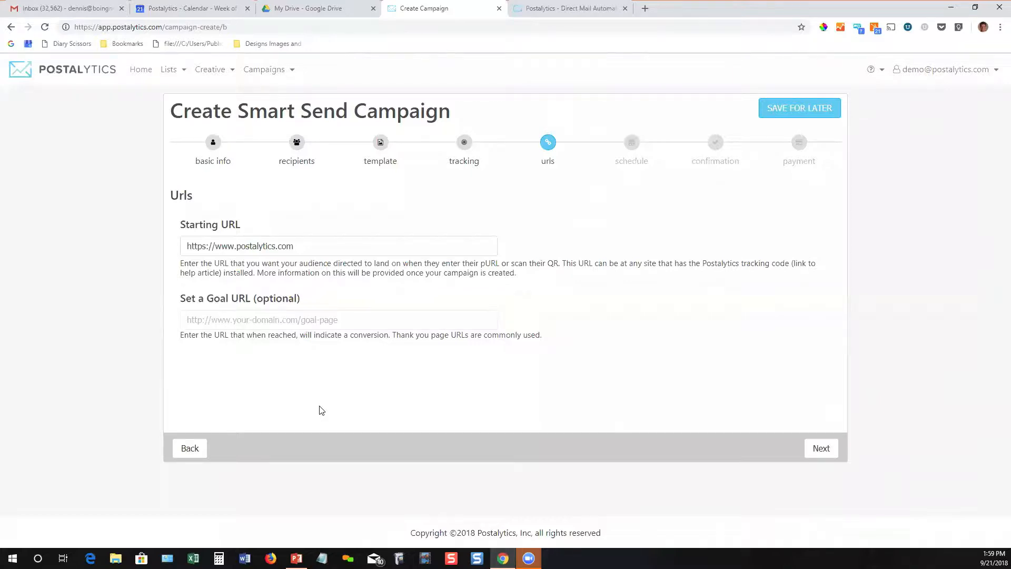
click(819, 451)
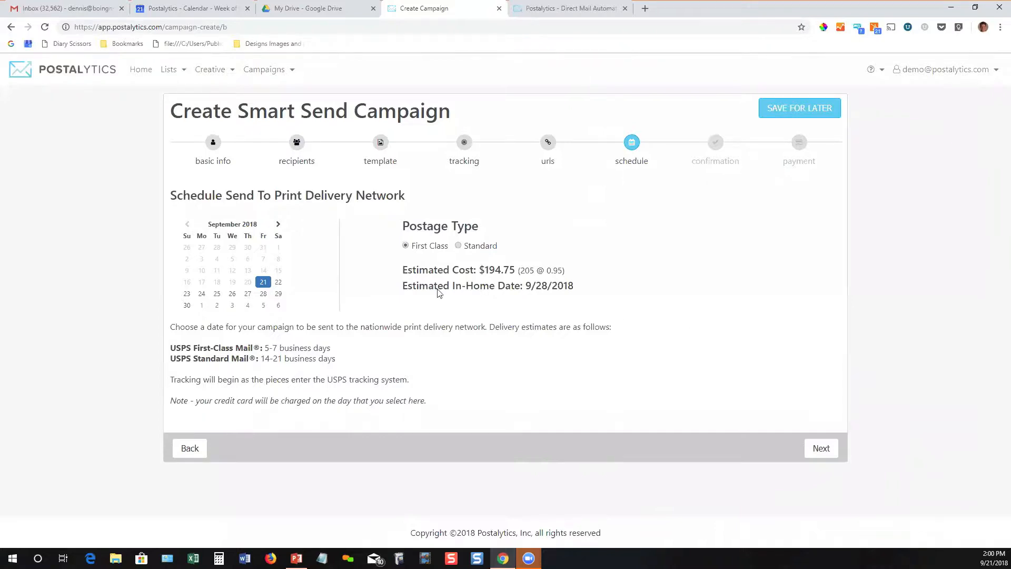
Schedule the send for September 26, 2018 and set the postage type to Standard.
click(278, 226)
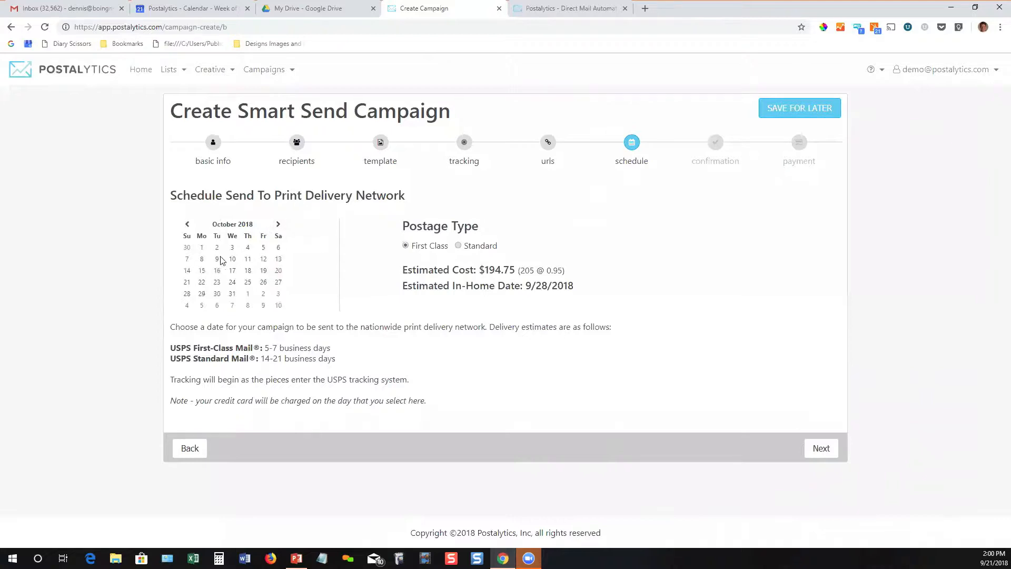
click(188, 225)
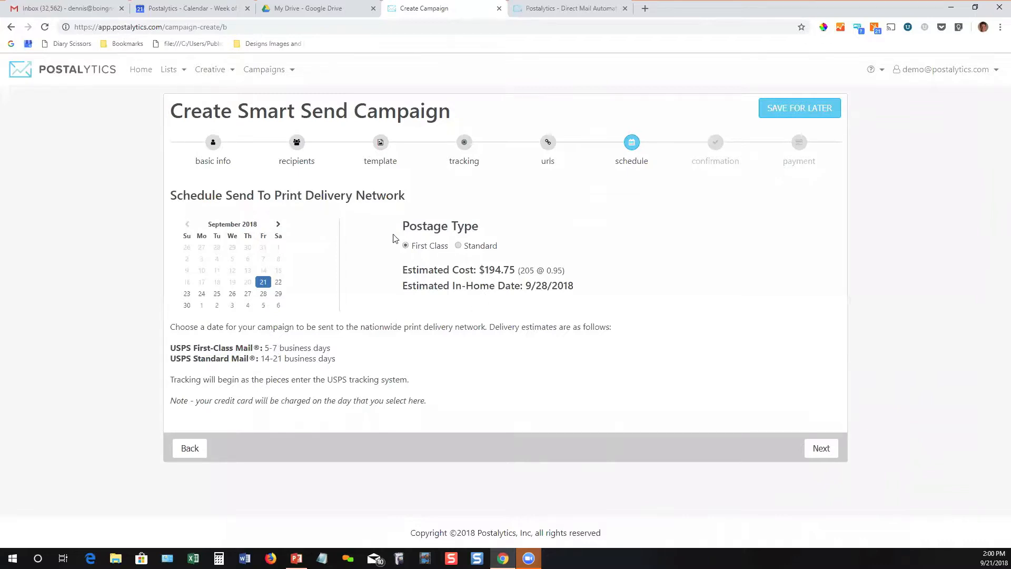
click(232, 294)
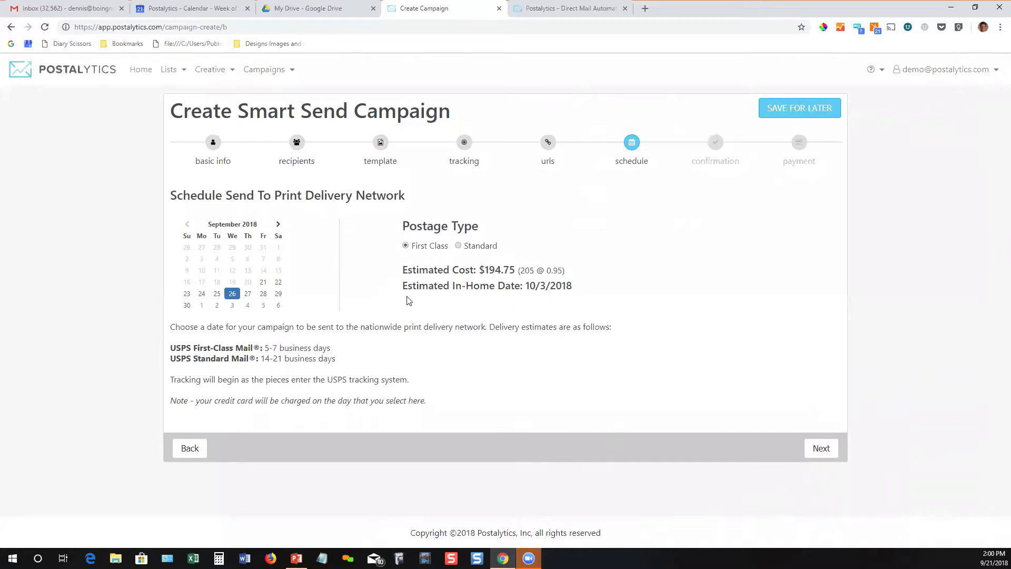
click(459, 246)
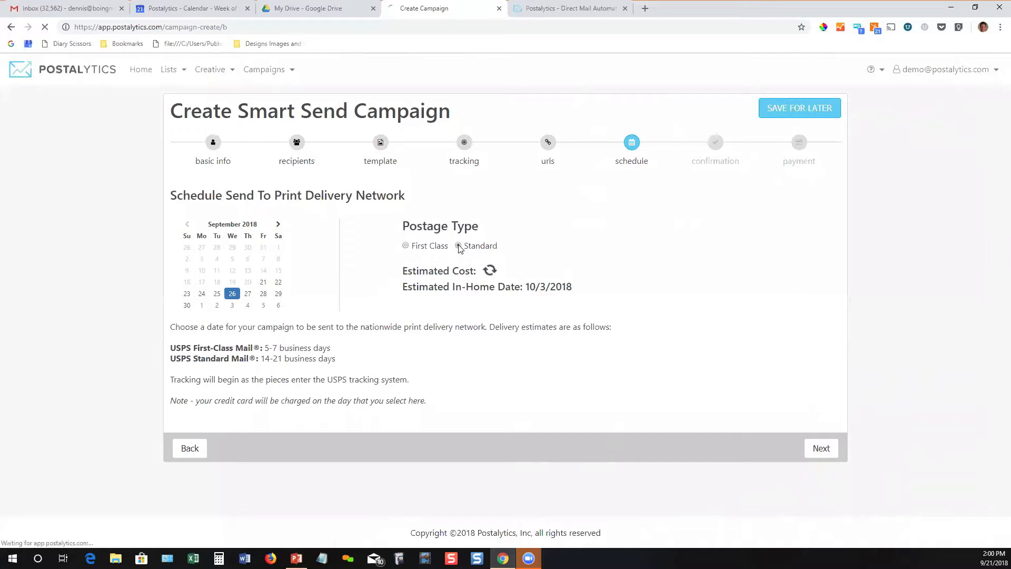